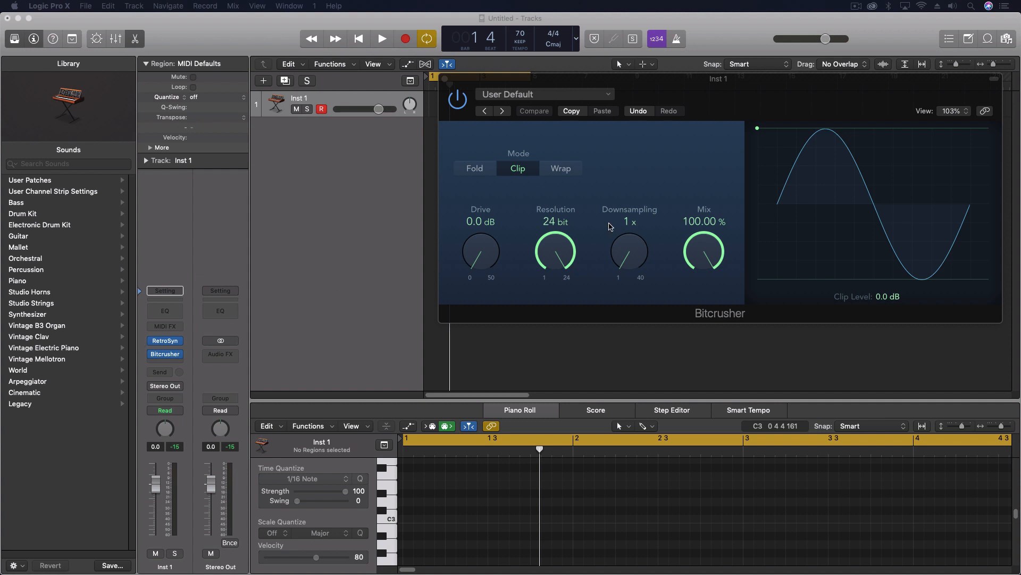
# Try out the Bitcrusher's Downsampling control on Inst 1 and return it to 1x.
pyautogui.click(633, 253)
pyautogui.moveTo(633, 253); pyautogui.dragTo(611, 289)
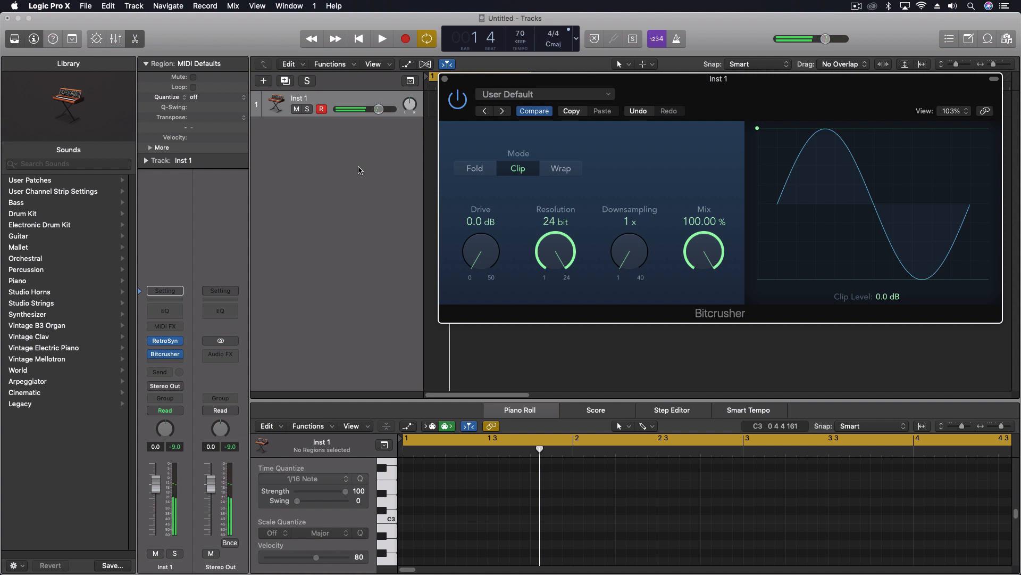
# Insert a Modifier MIDI effect on the Inst 1 channel and set its input event to Aftertouch.
pyautogui.click(167, 327)
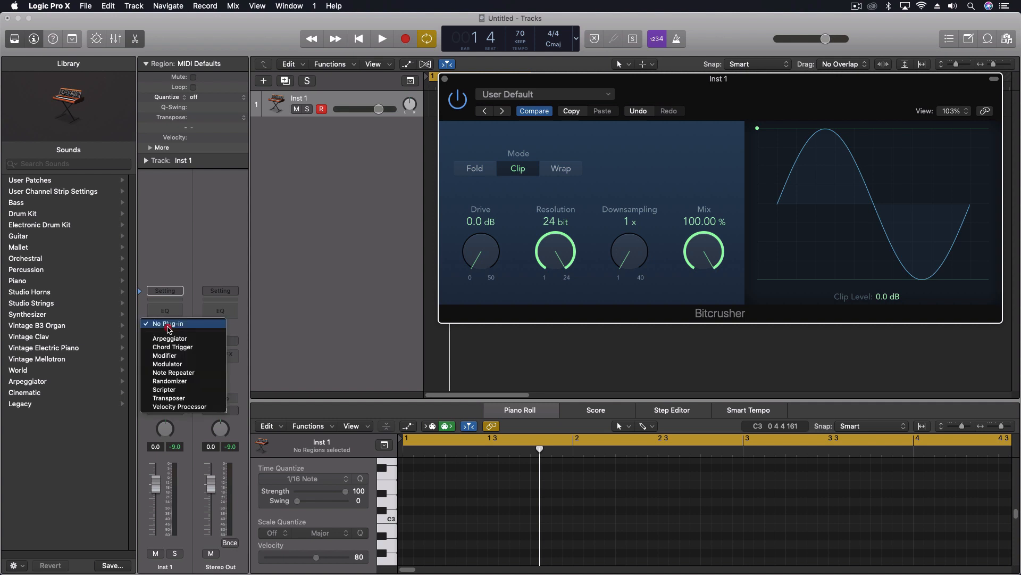
pyautogui.click(182, 355)
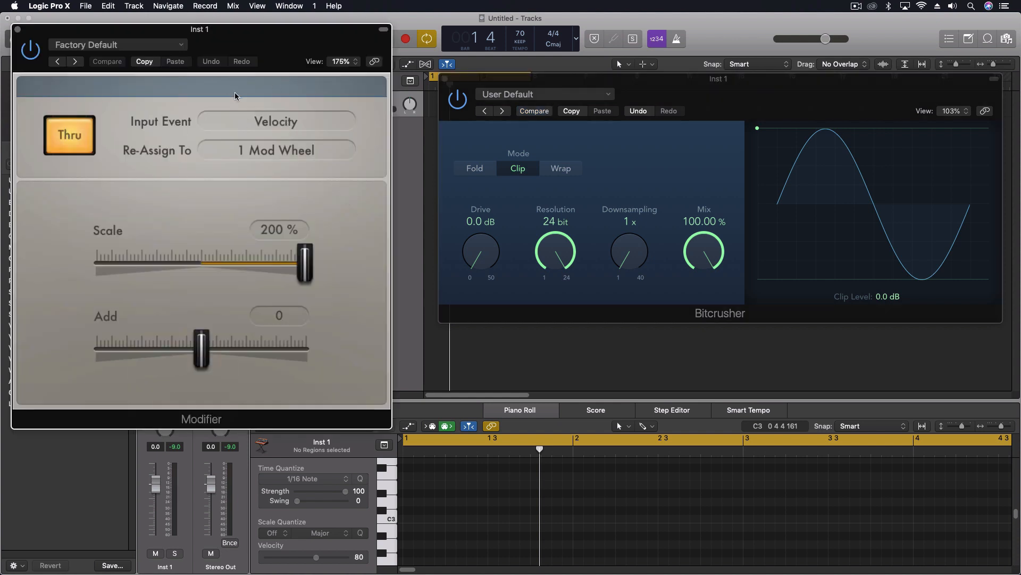
pyautogui.click(264, 121)
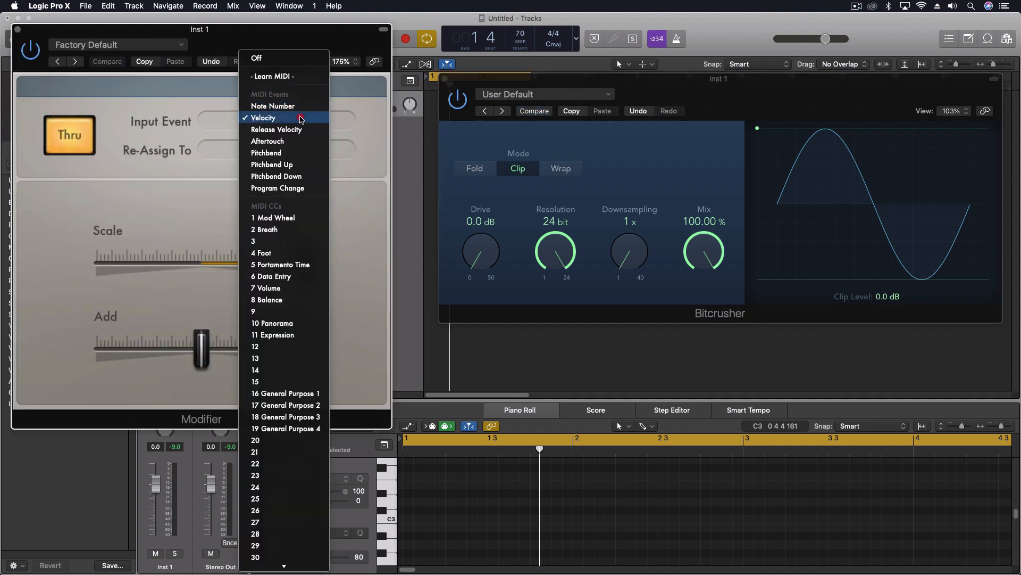
pyautogui.click(292, 145)
# Re-assign the Modifier's output to the Bitcrusher's Downsampling by learning the plug-in parameter, and close the Modifier window.
pyautogui.click(269, 150)
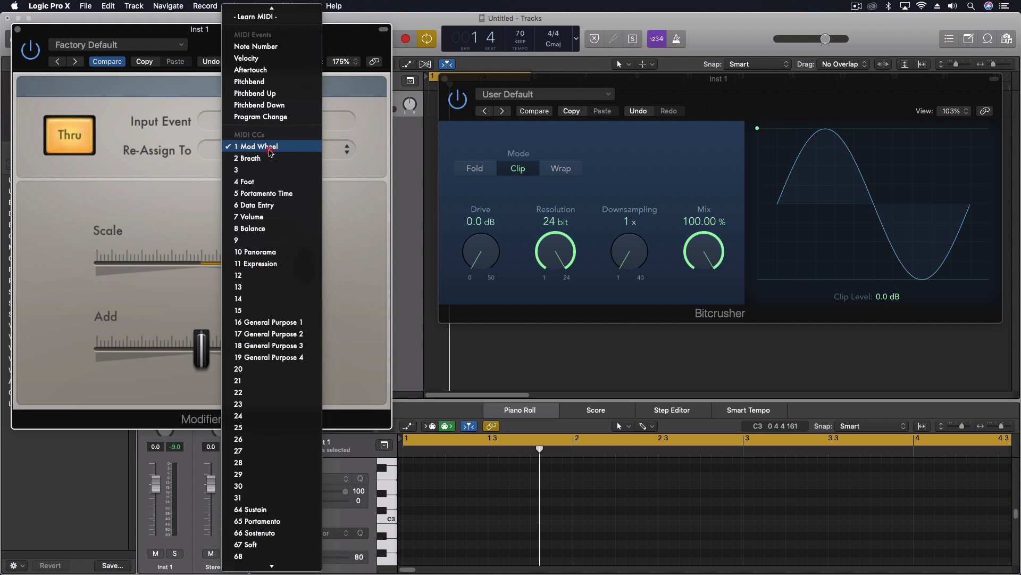
pyautogui.moveTo(281, 5)
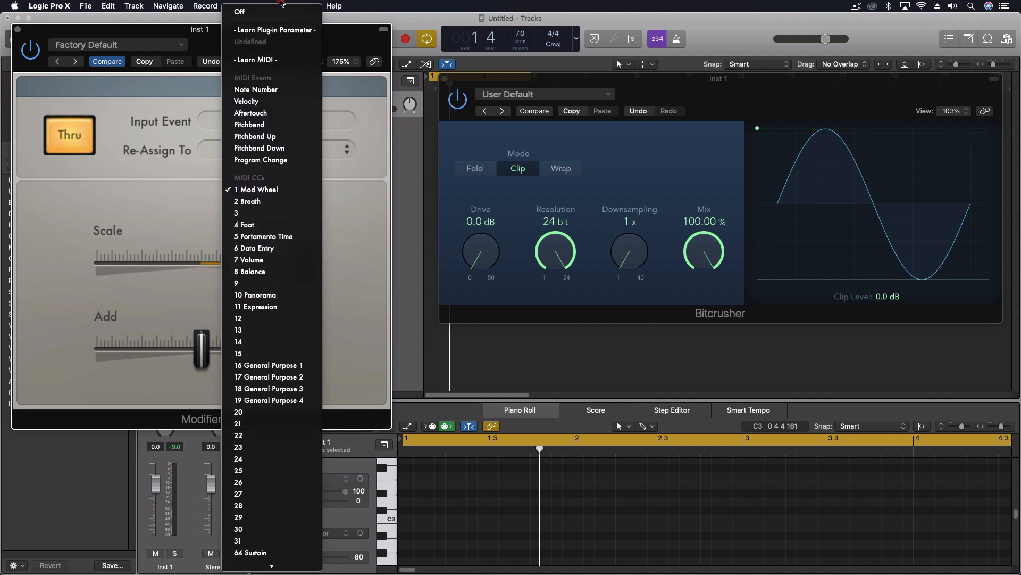
pyautogui.click(277, 31)
pyautogui.moveTo(623, 261); pyautogui.dragTo(611, 292)
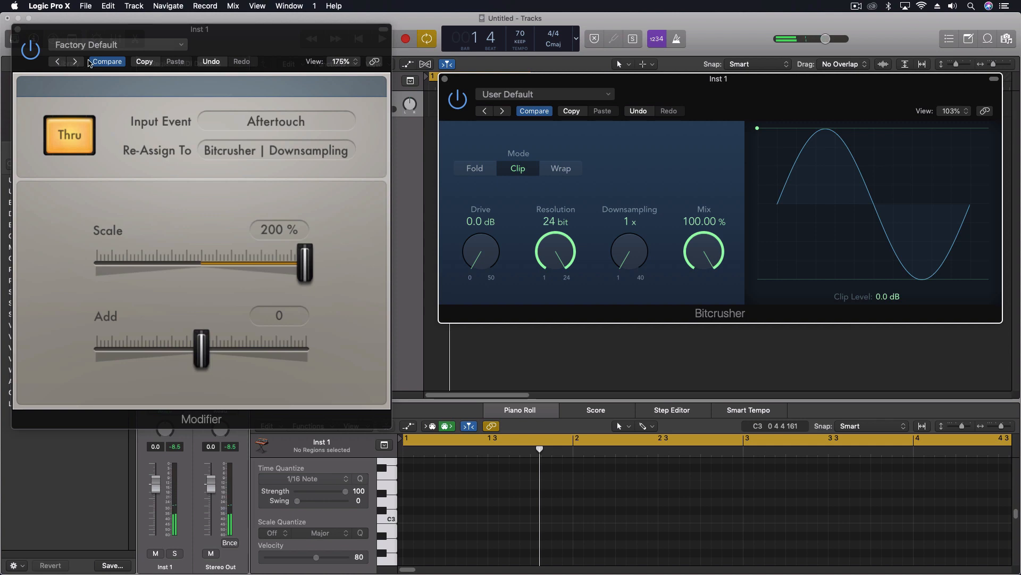
pyautogui.click(19, 30)
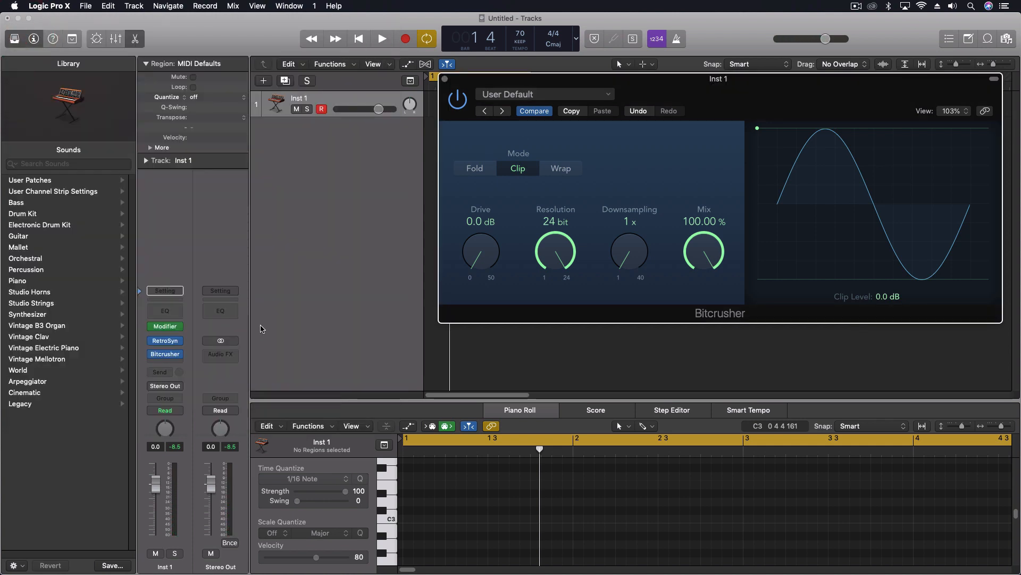
# Create a second track from Inst 1 with duplicate settings.
pyautogui.moveTo(178, 331)
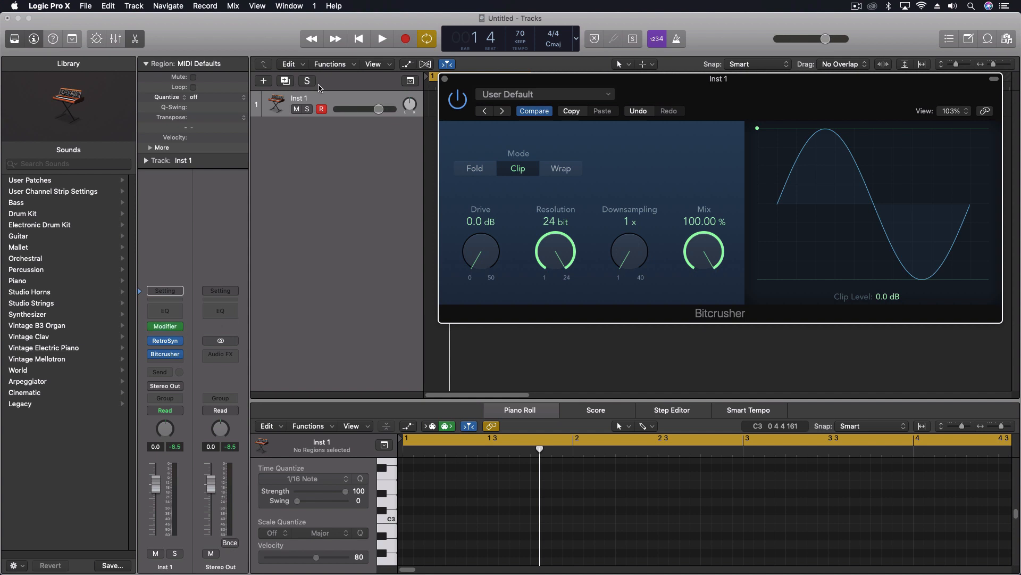
pyautogui.click(326, 98)
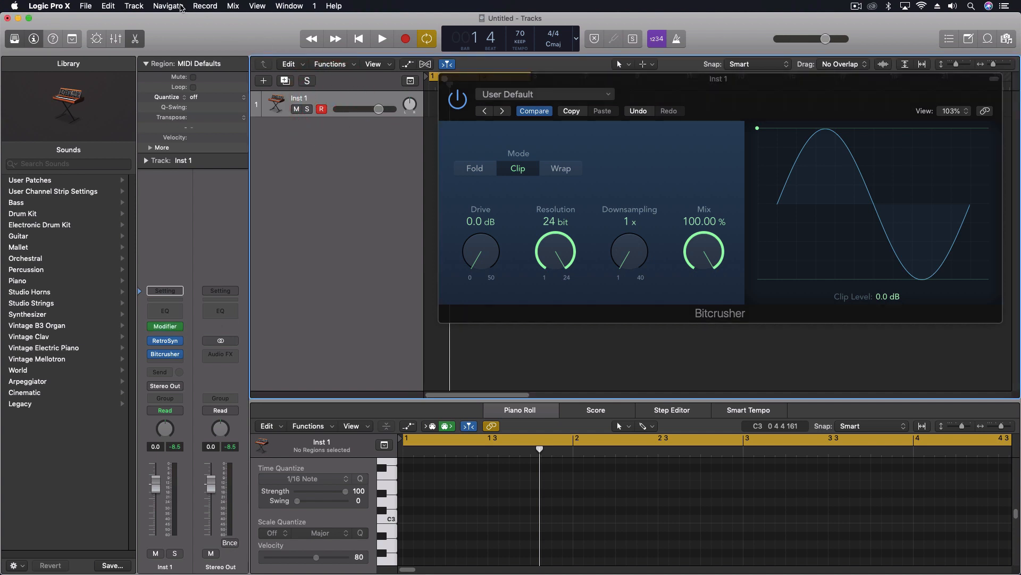
pyautogui.click(133, 6)
pyautogui.moveTo(149, 70)
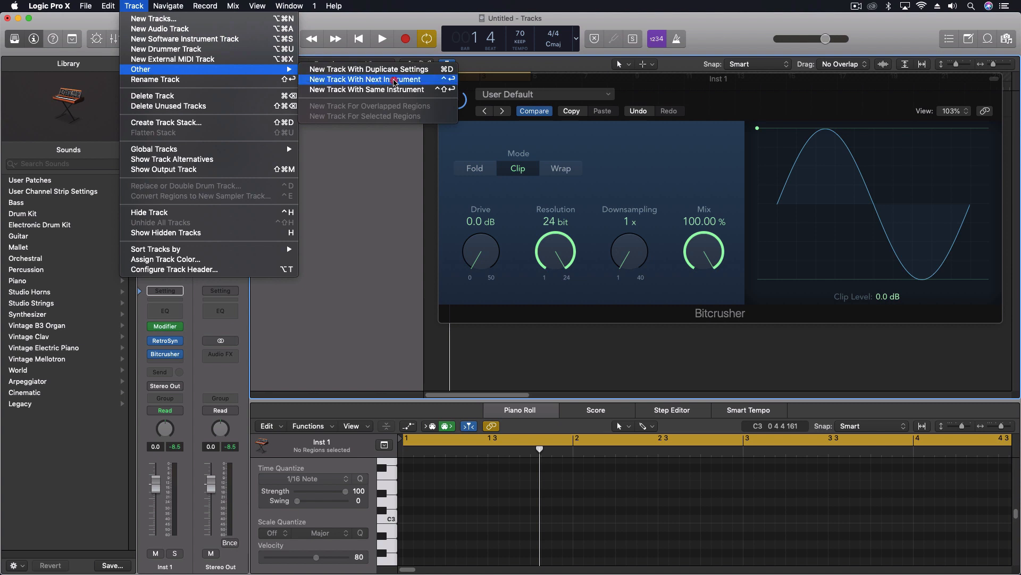
pyautogui.click(367, 70)
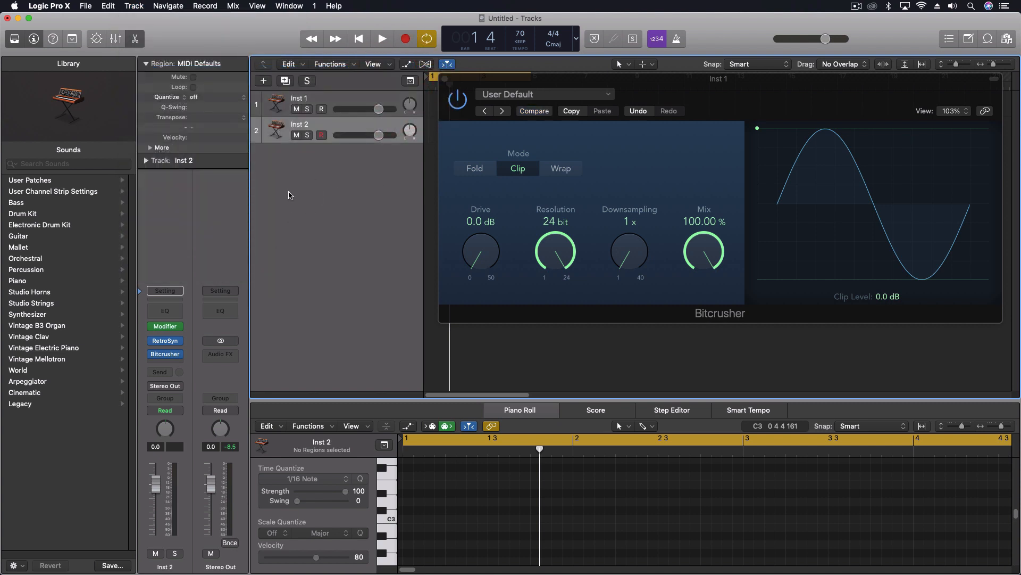
# Replace the Modifier on Inst 2 with the Modulator MIDI effect and move its window clear of the channel strips.
pyautogui.click(179, 326)
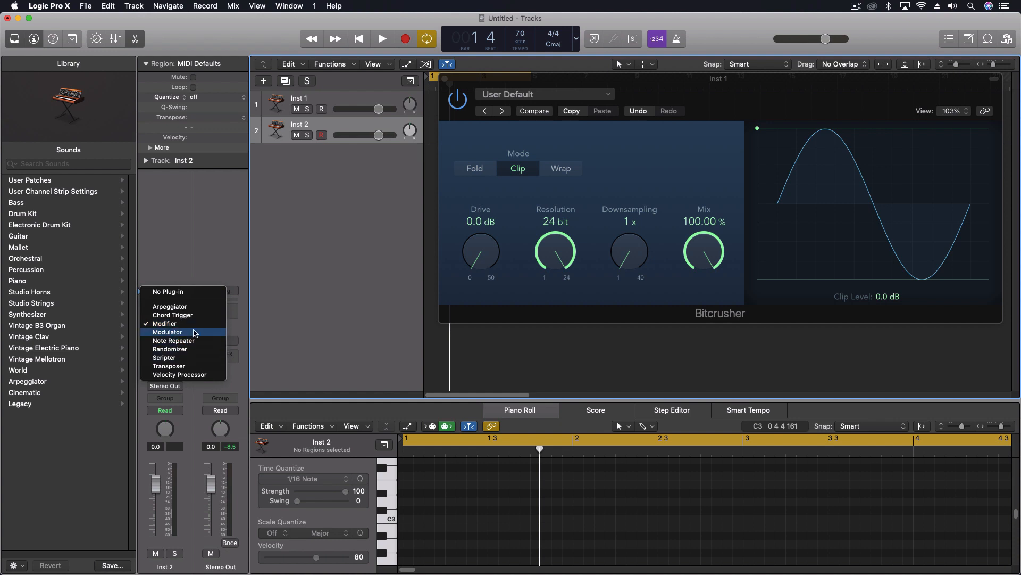
pyautogui.click(194, 332)
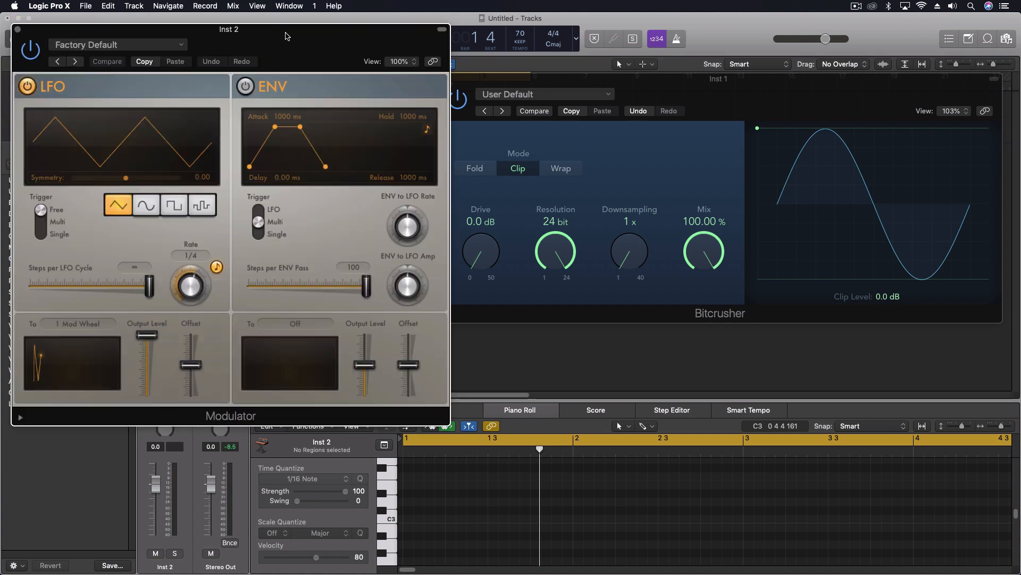
pyautogui.moveTo(286, 36); pyautogui.dragTo(678, 163)
# Close Inst 1's Bitcrusher window and show Inst 2's Bitcrusher beside the Modulator.
pyautogui.click(446, 78)
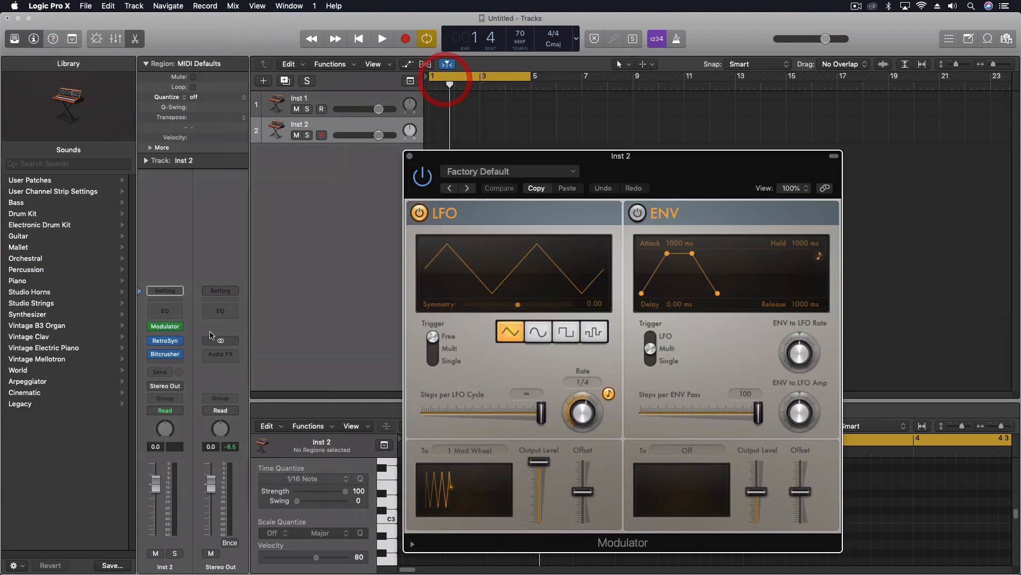
pyautogui.click(165, 354)
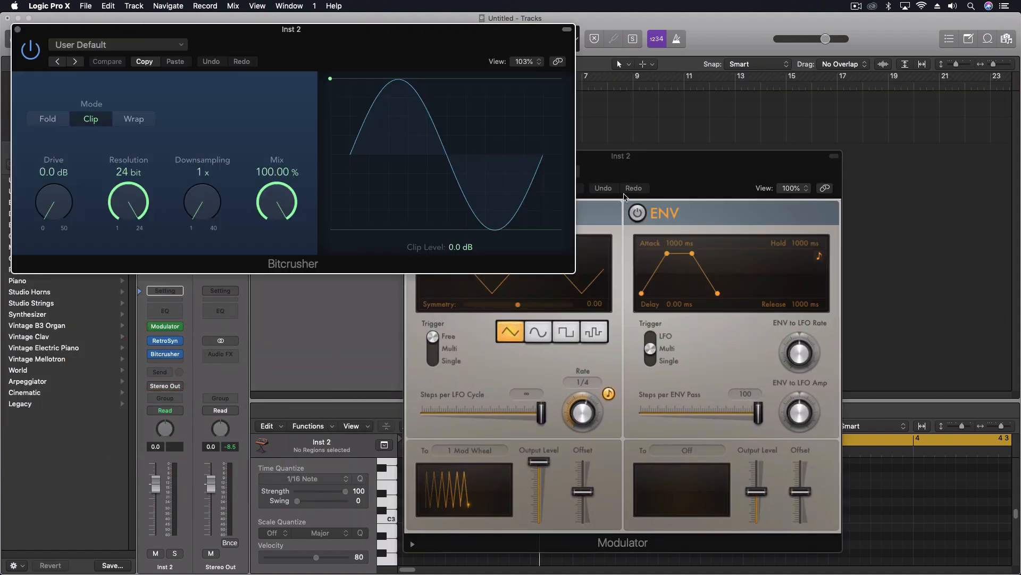
pyautogui.moveTo(624, 197); pyautogui.dragTo(760, 132)
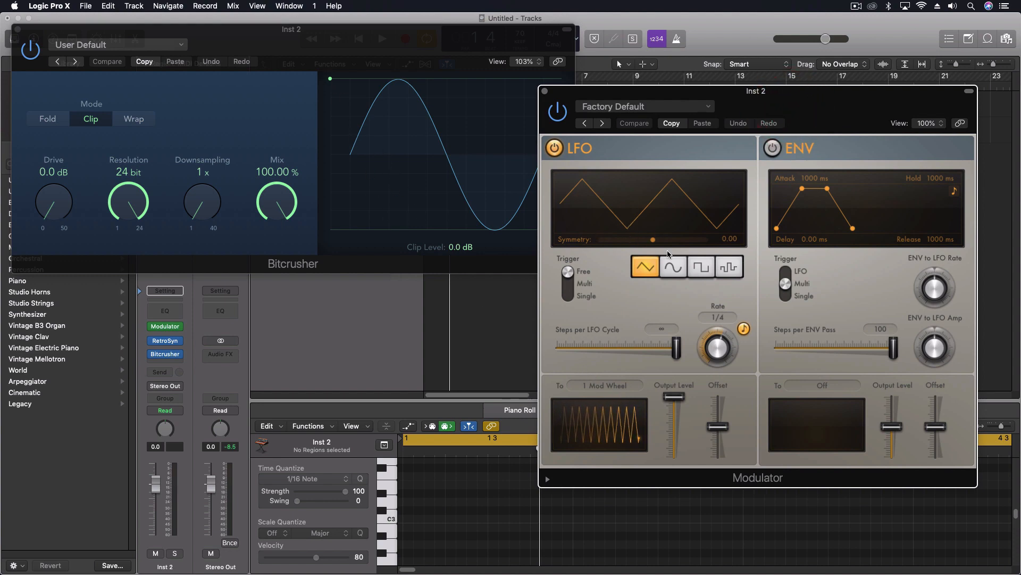
# Switch the Modulator's LFO to the random stepped waveform and assign it to the Bitcrusher's Downsampling by learning the plug-in parameter.
pyautogui.click(728, 267)
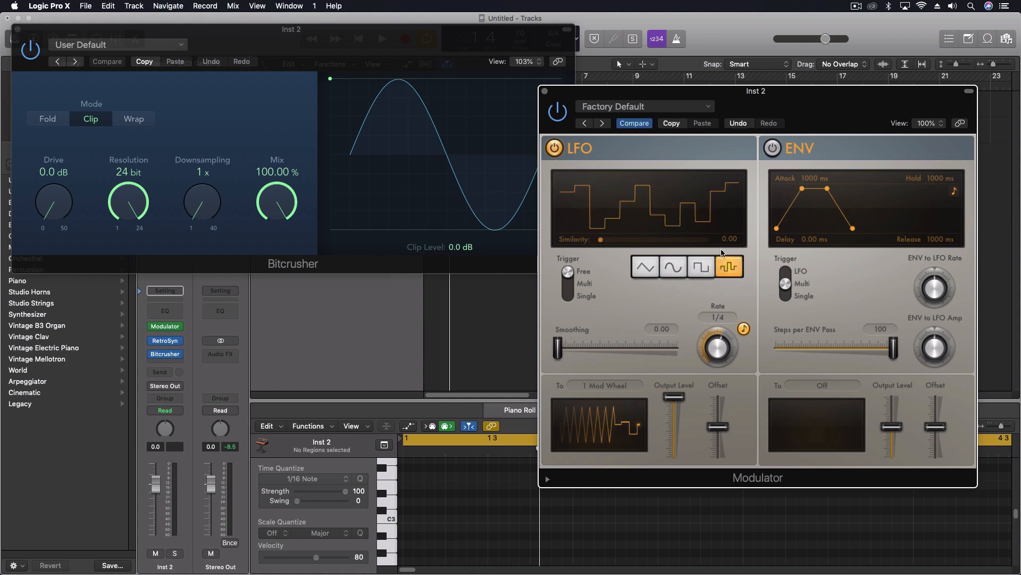
pyautogui.click(612, 384)
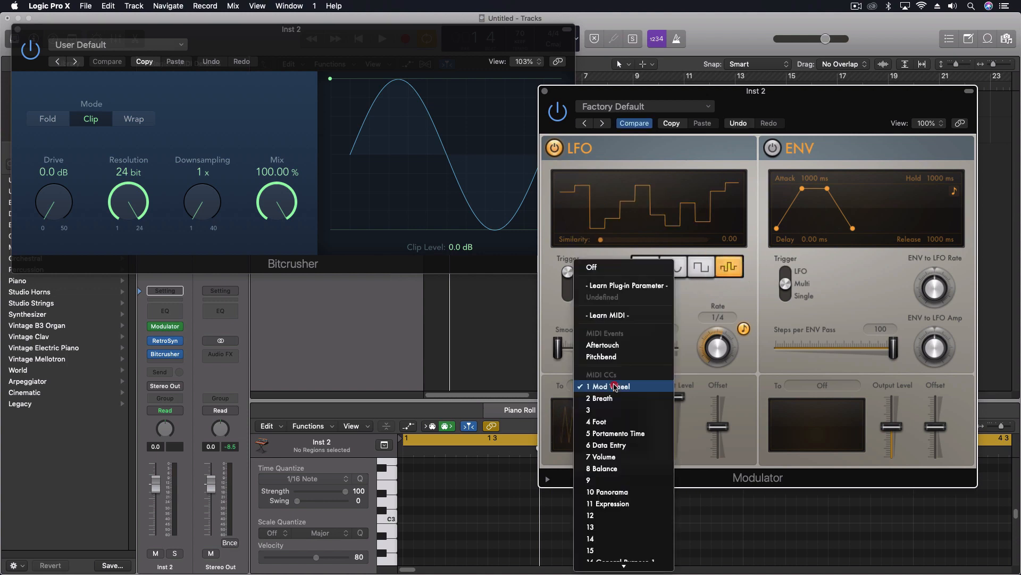
pyautogui.click(611, 291)
pyautogui.click(199, 171)
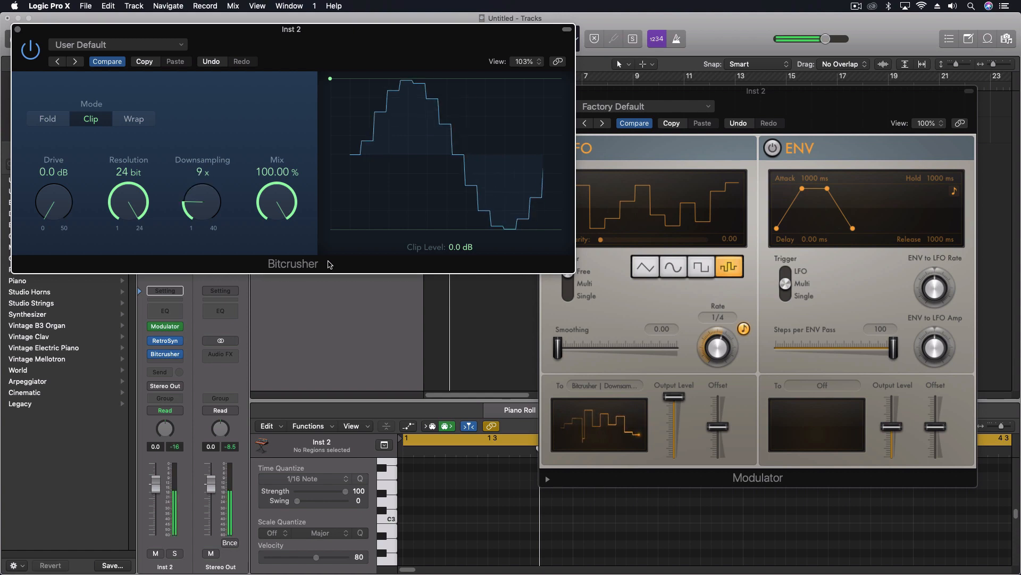
# Tune the Modulator's LFO to a 1/16 rate, a 77 % output level and a lowered, negative offset.
pyautogui.click(719, 346)
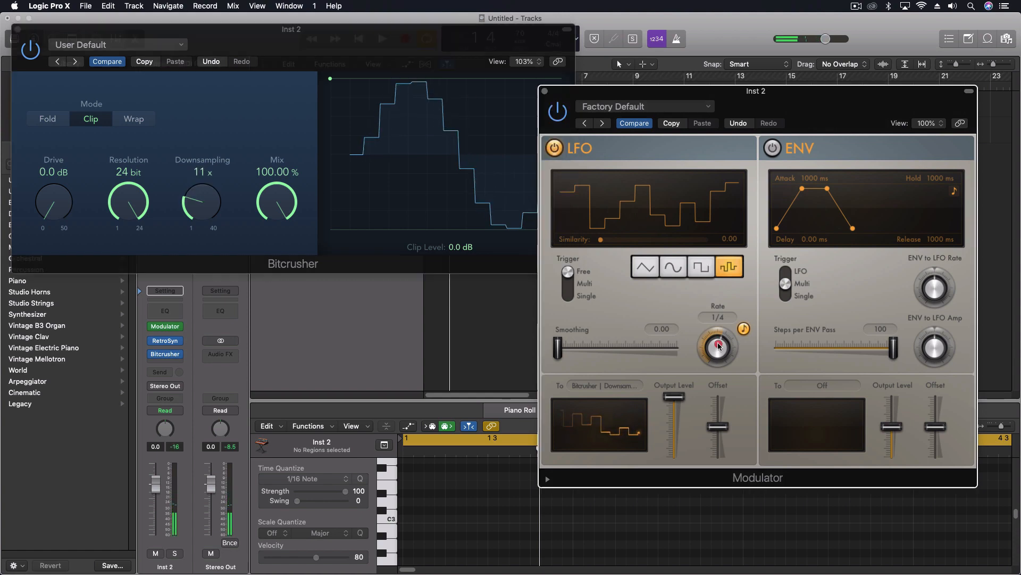
pyautogui.moveTo(718, 346); pyautogui.dragTo(684, 353)
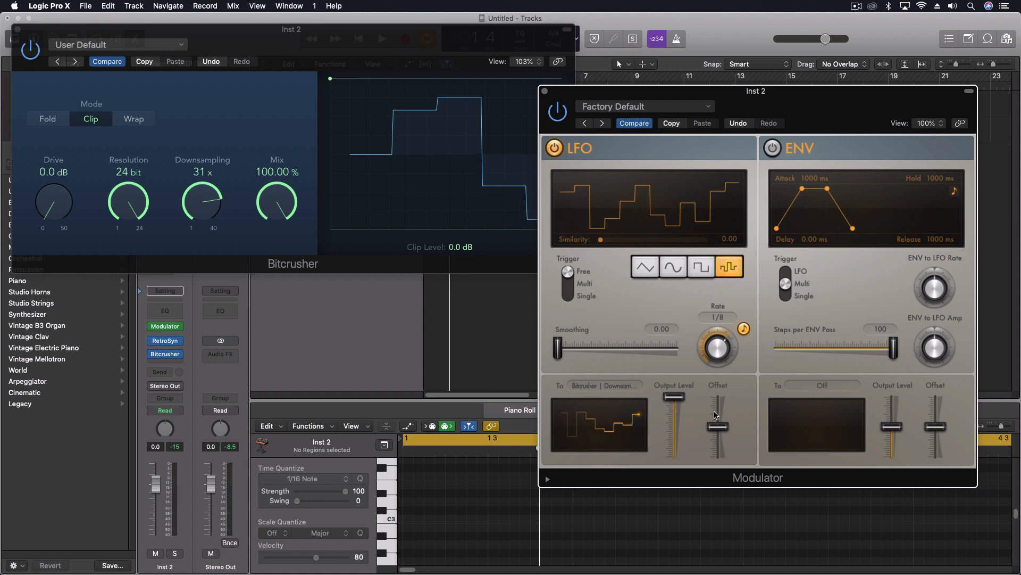
pyautogui.keyDown('alt'); pyautogui.click(674, 398); pyautogui.keyUp('alt')
pyautogui.moveTo(721, 420); pyautogui.dragTo(682, 420)
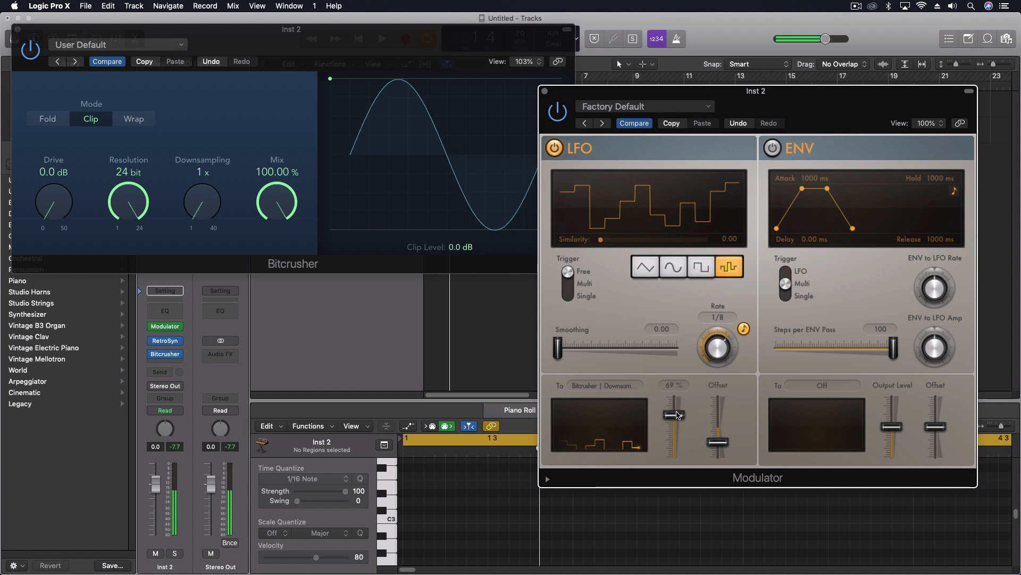
pyautogui.moveTo(676, 419); pyautogui.dragTo(676, 411)
pyautogui.click(715, 442)
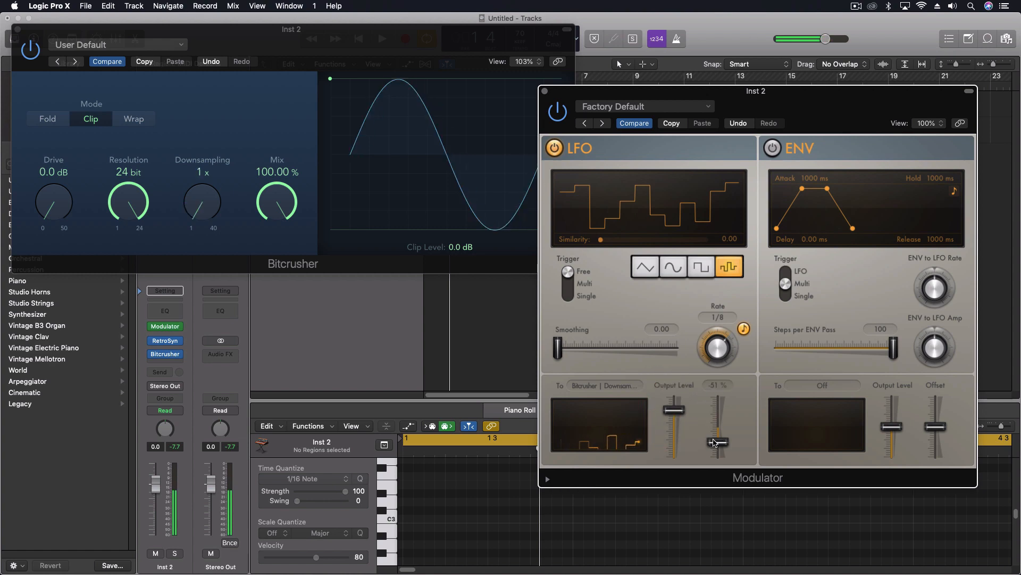
pyautogui.moveTo(717, 444); pyautogui.dragTo(717, 438)
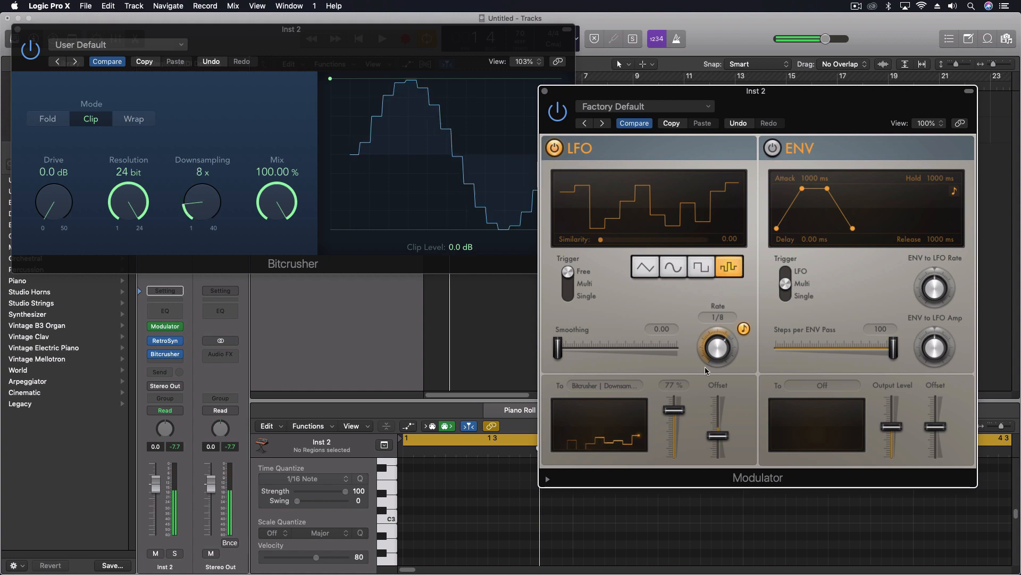
pyautogui.moveTo(717, 344); pyautogui.dragTo(716, 337)
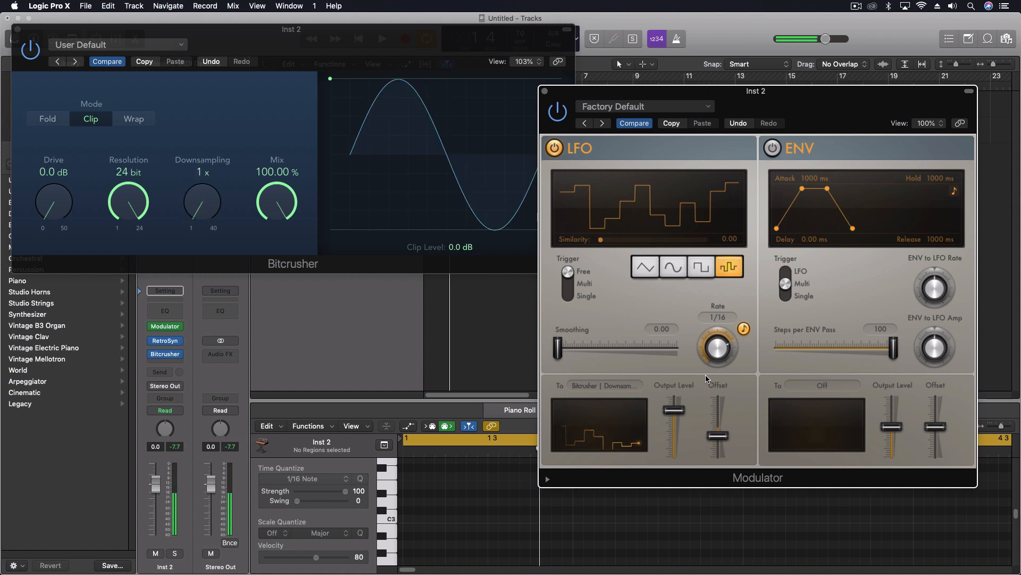
# Insert a second Modulator below the first on Inst 2 and arrange both Modulator windows side by side.
pyautogui.click(168, 326)
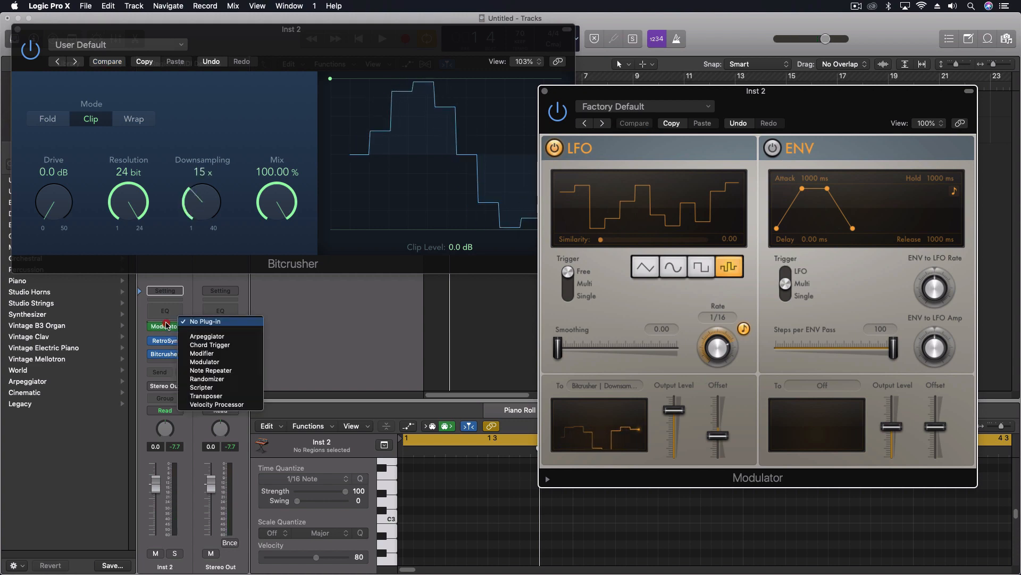
pyautogui.click(233, 362)
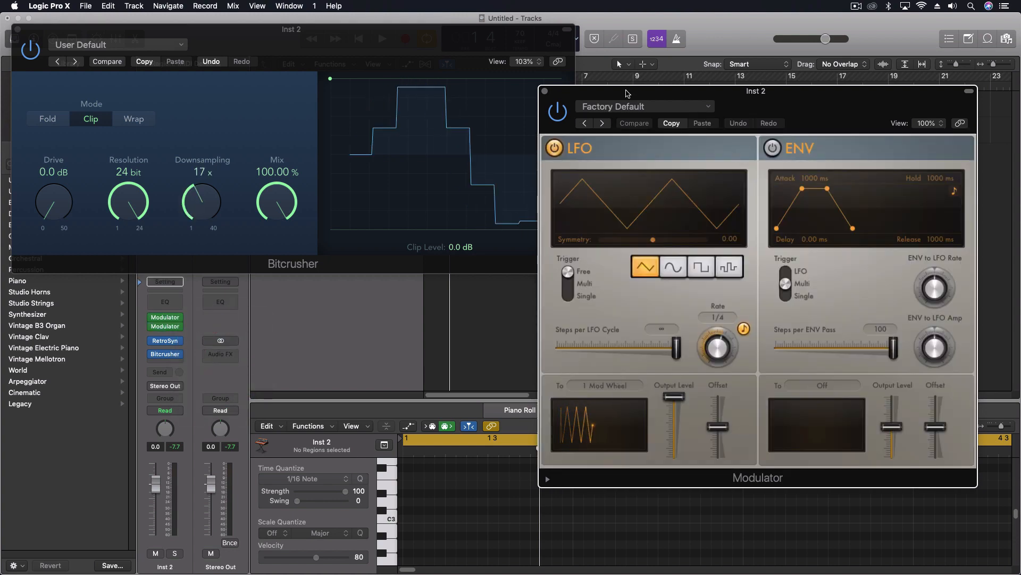
pyautogui.moveTo(621, 98); pyautogui.dragTo(644, 47)
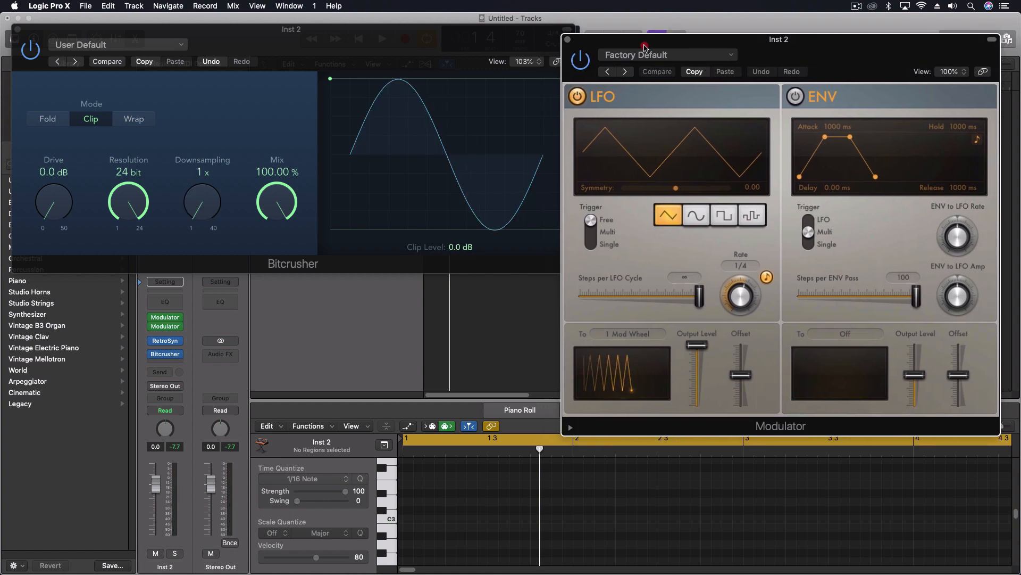
pyautogui.click(165, 318)
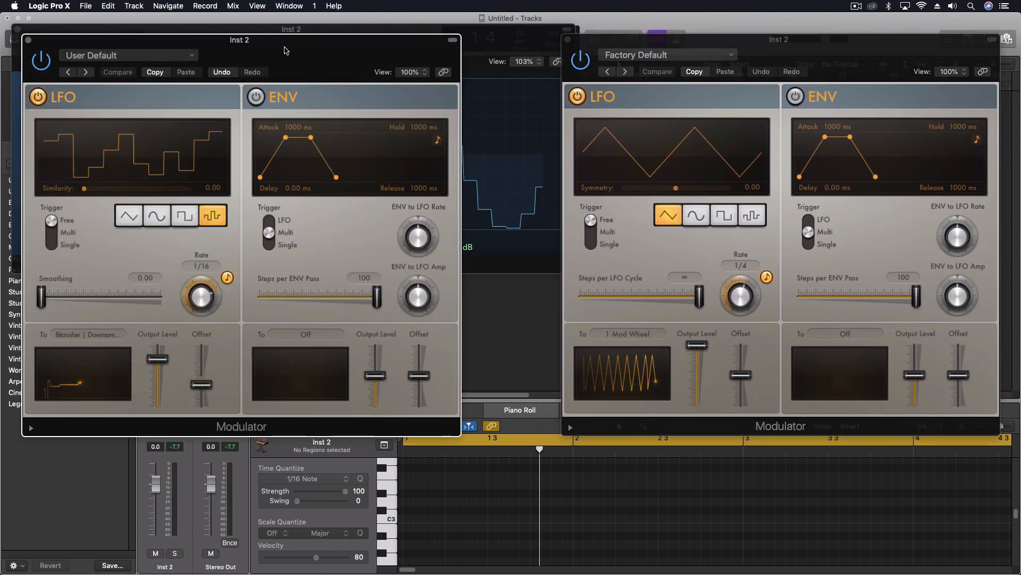
pyautogui.moveTo(234, 40); pyautogui.dragTo(301, 80)
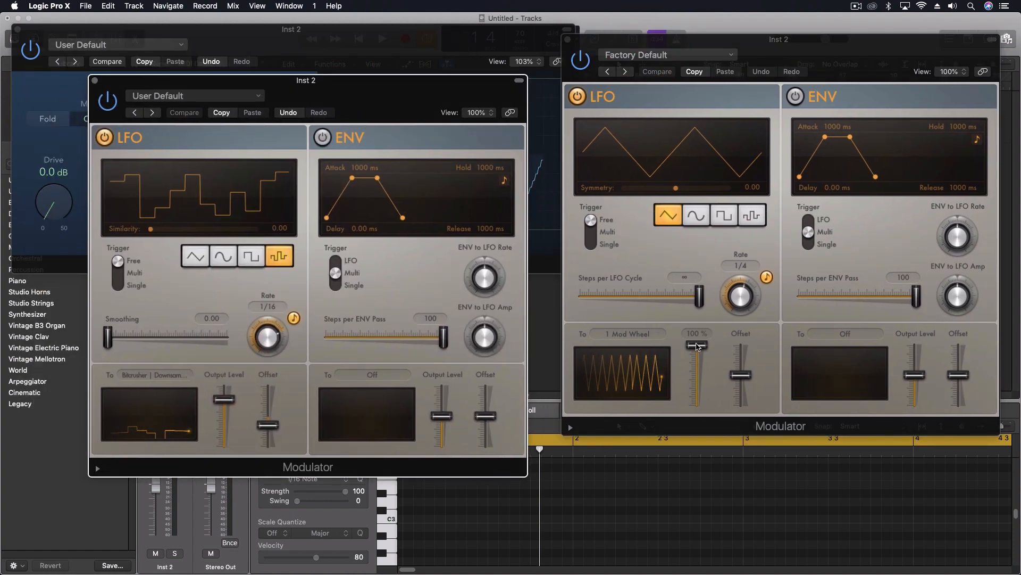
# Assign the second Modulator's LFO to the first Modulator's LFO output level by learning the plug-in parameter.
pyautogui.click(639, 334)
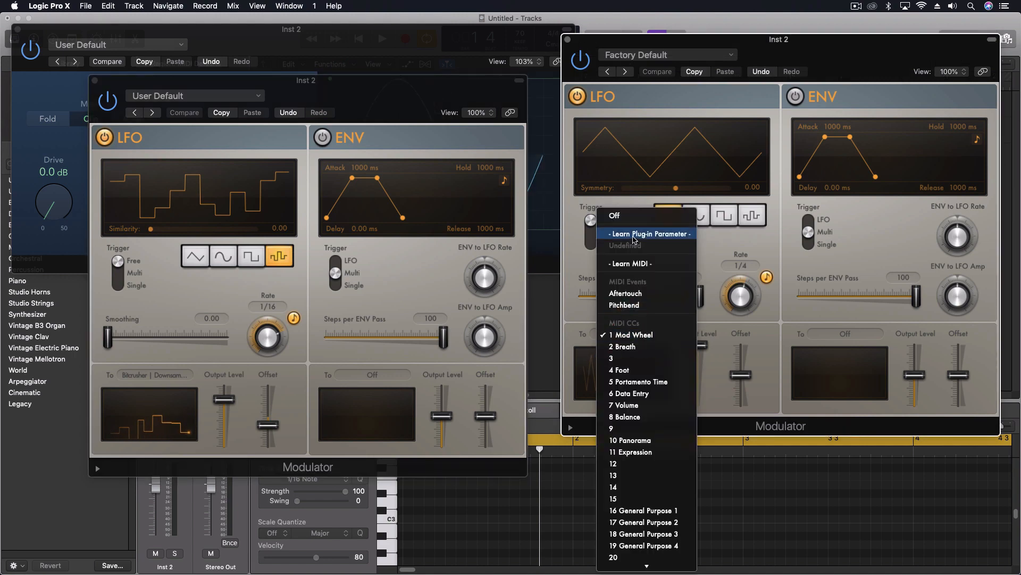
pyautogui.click(649, 234)
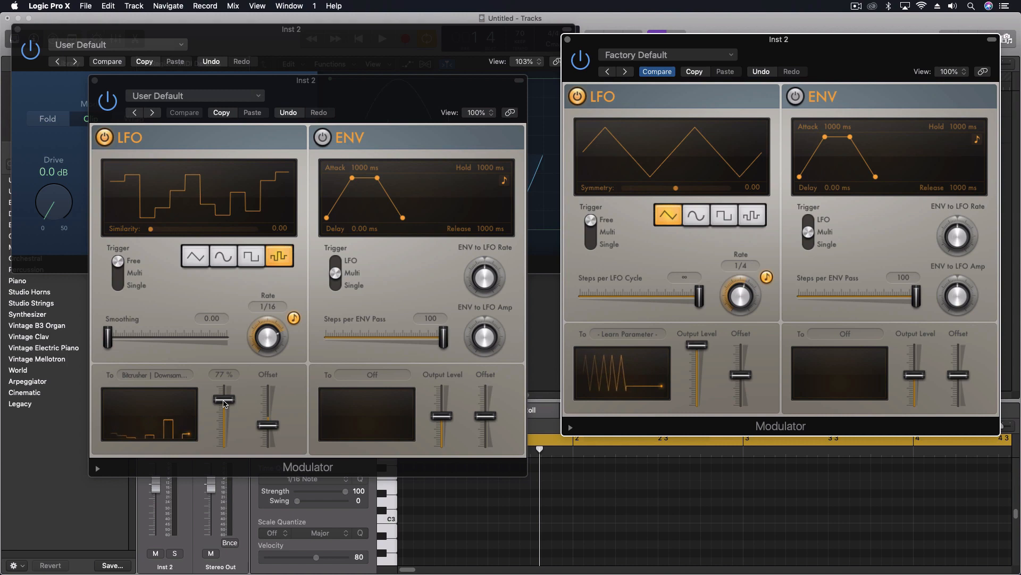
pyautogui.moveTo(224, 403); pyautogui.dragTo(224, 407)
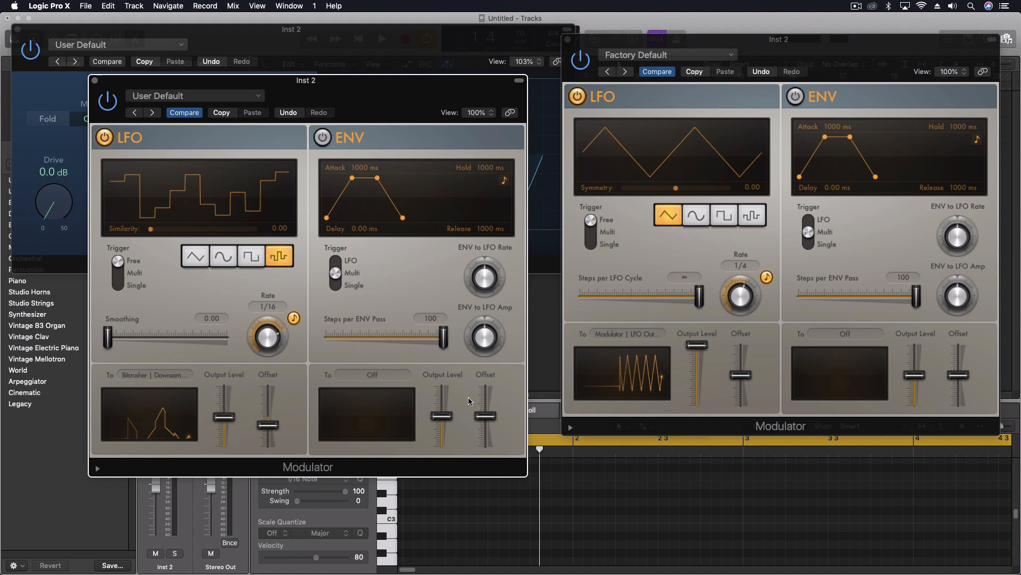
# Set the second Modulator's LFO to a 4-bar rate with a slightly negative offset.
pyautogui.click(737, 374)
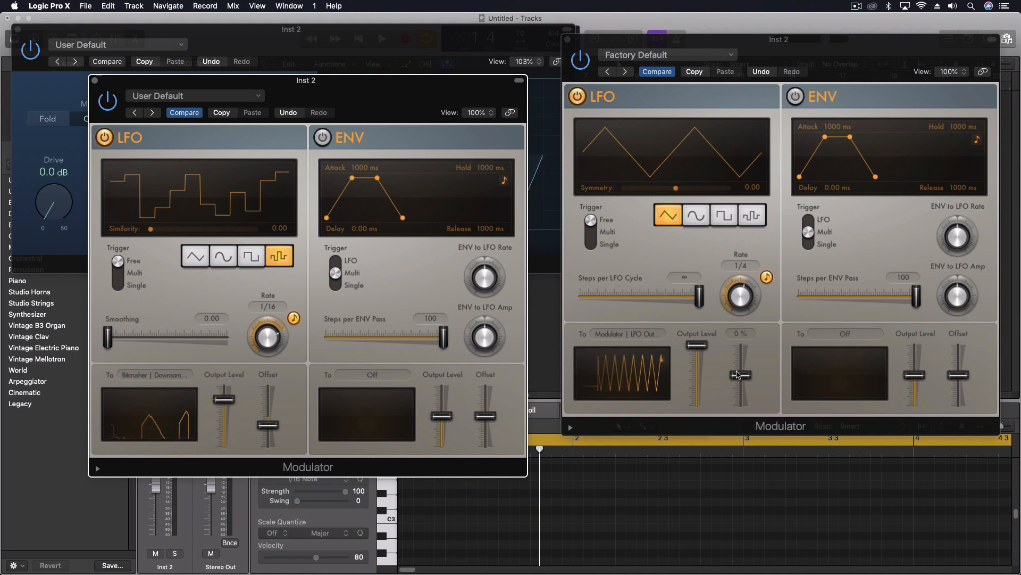
pyautogui.moveTo(740, 375); pyautogui.dragTo(742, 388)
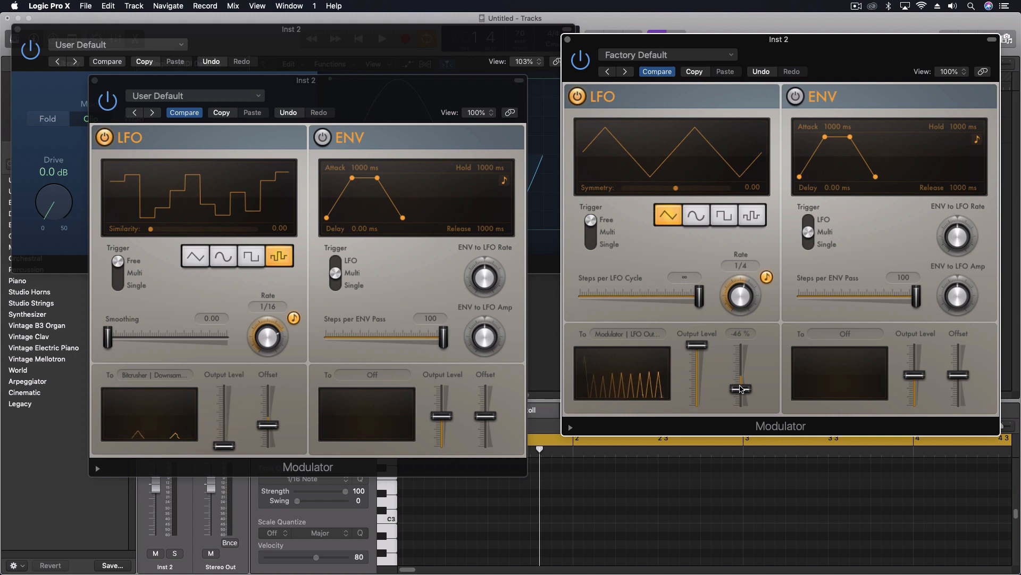
pyautogui.moveTo(738, 298); pyautogui.dragTo(735, 312)
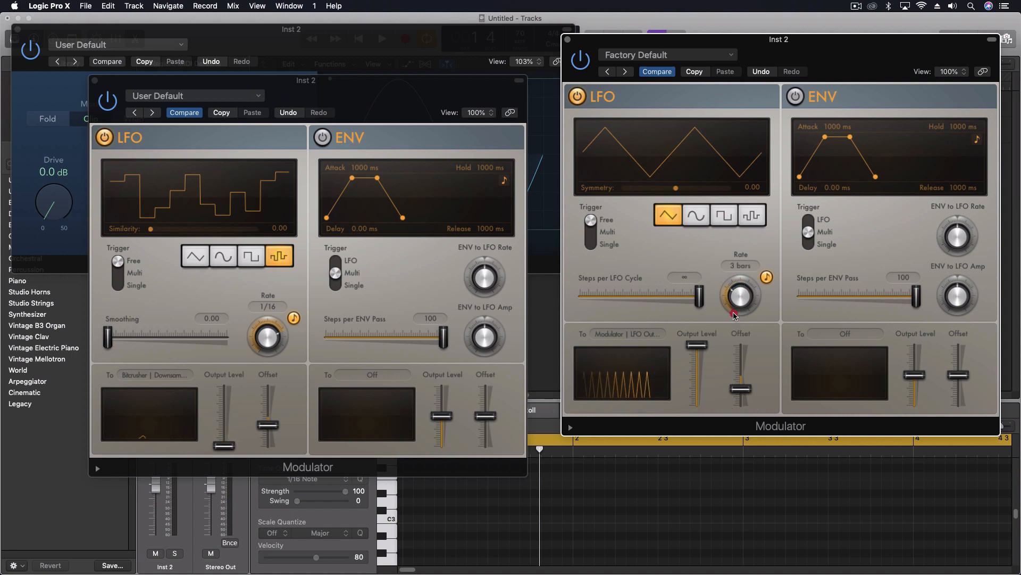
pyautogui.moveTo(741, 389); pyautogui.dragTo(746, 378)
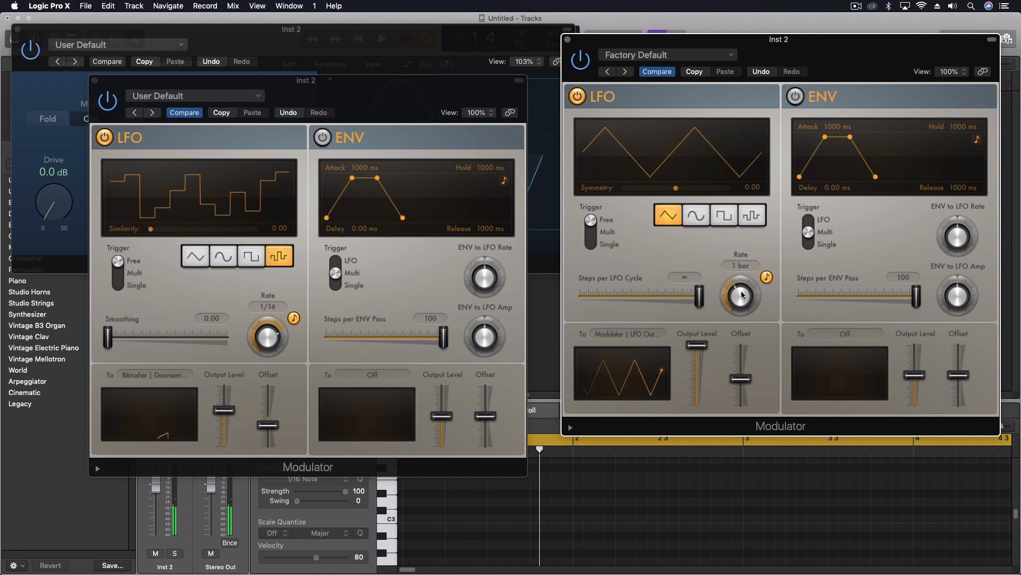
pyautogui.moveTo(740, 297); pyautogui.dragTo(742, 306)
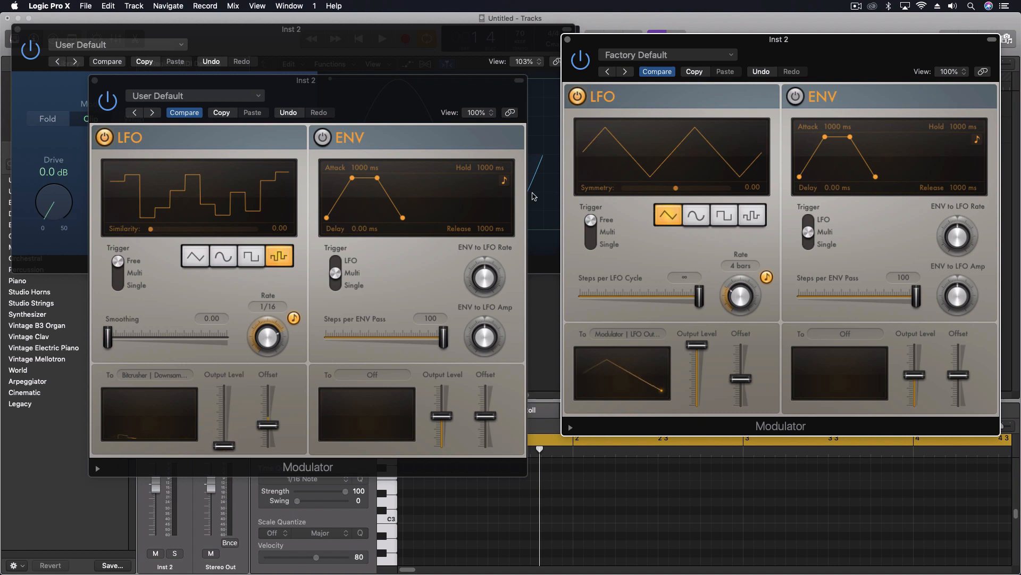
# Move the first Modulator window aside to uncover the Bitcrusher, and hide all open plug-in windows.
pyautogui.moveTo(98, 86); pyautogui.dragTo(129, 311)
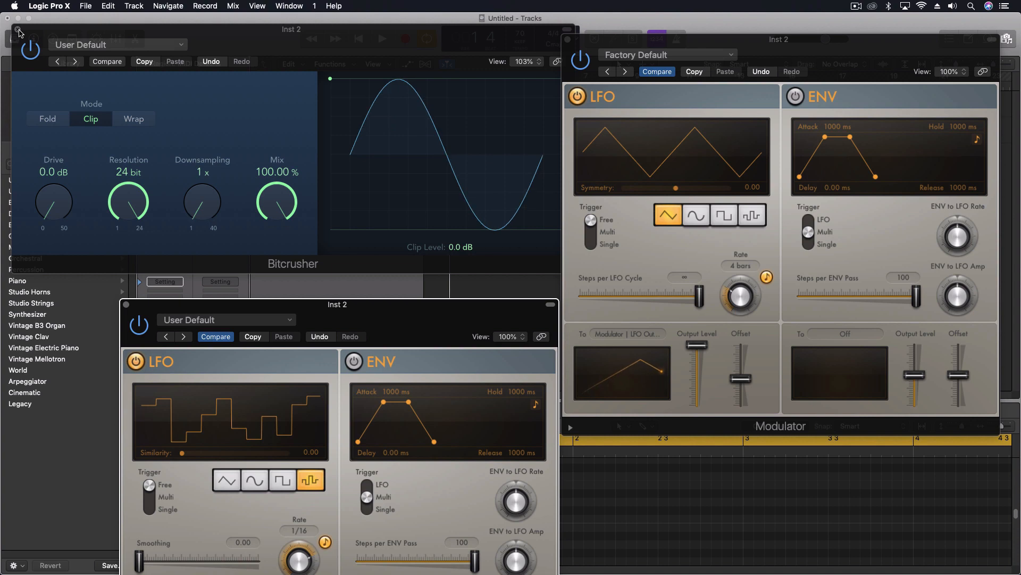
pyautogui.press('v')
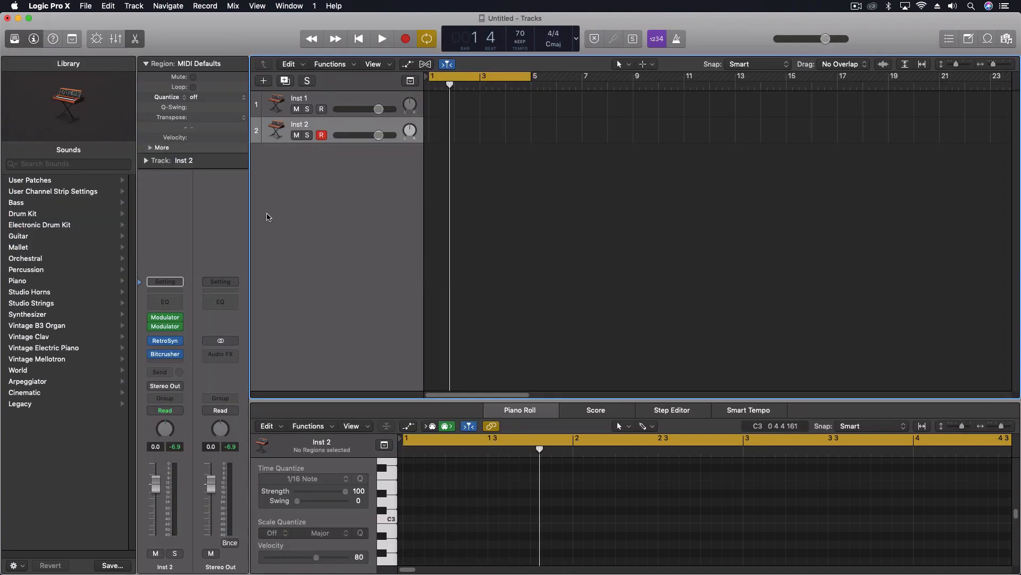